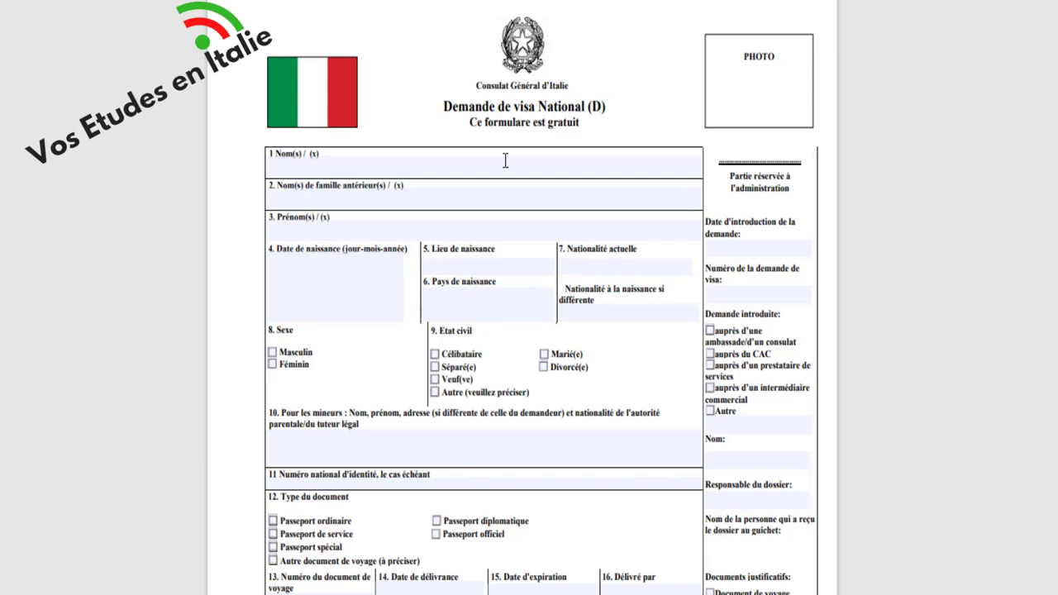
- Type the applicant's surname into Nom(s) and the first name into Prénom(s), leaving field 2 empty
click(456, 172)
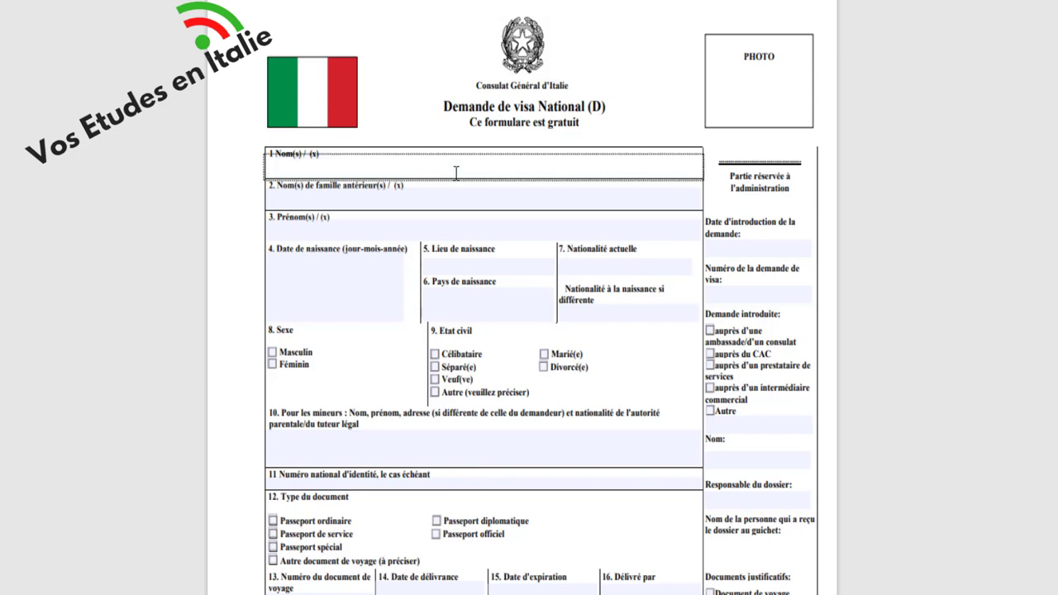
click(447, 196)
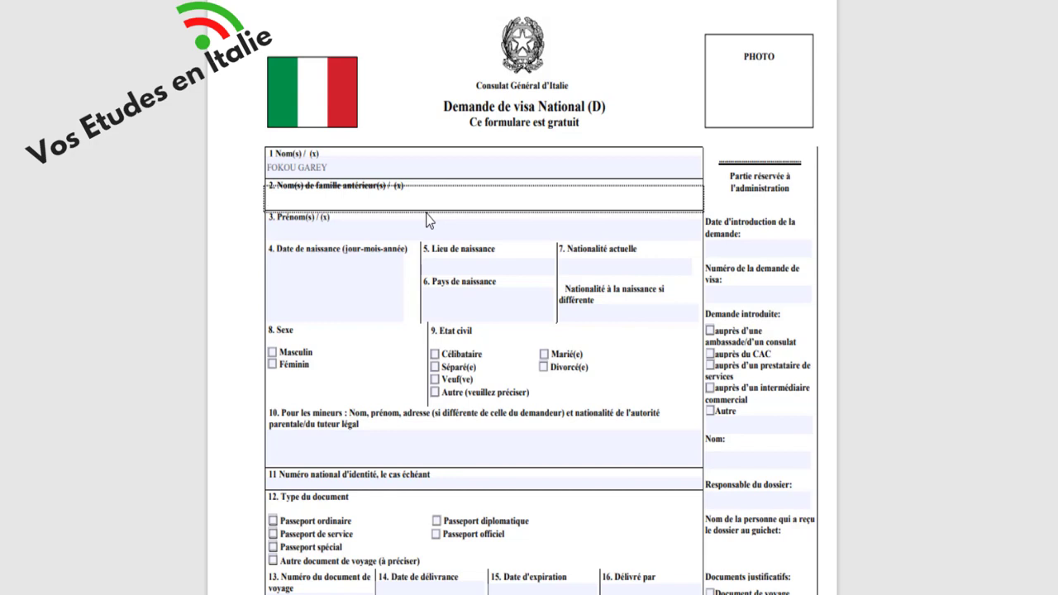
click(386, 236)
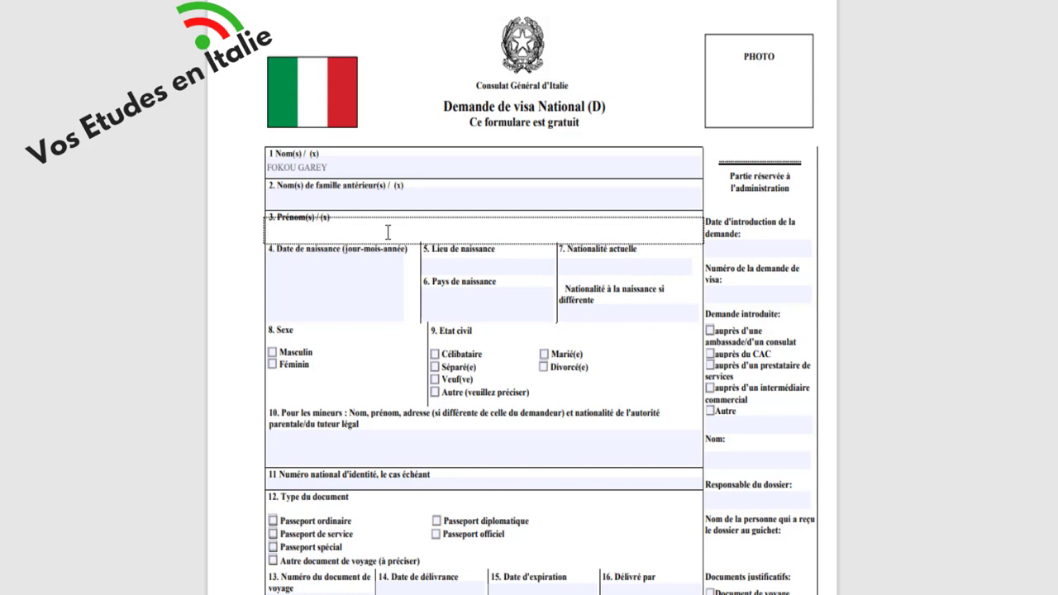
- Enter the applicant's birth date, birthplace DOUALA, country CAMEROUN and nationality CAMEROUNAISE in fields 4–7
scroll(399, 353, down, 3)
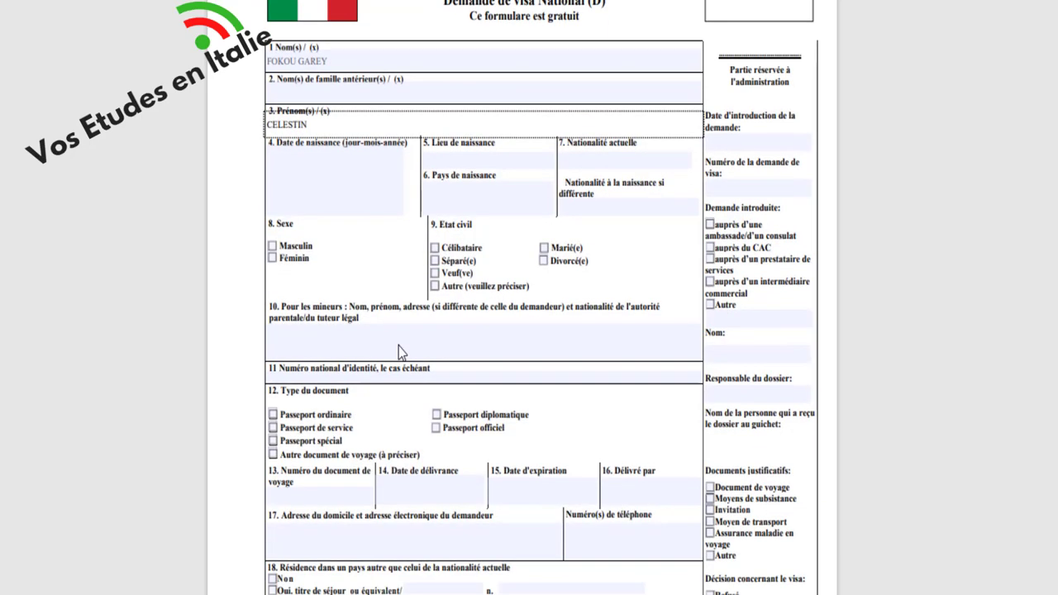
click(315, 163)
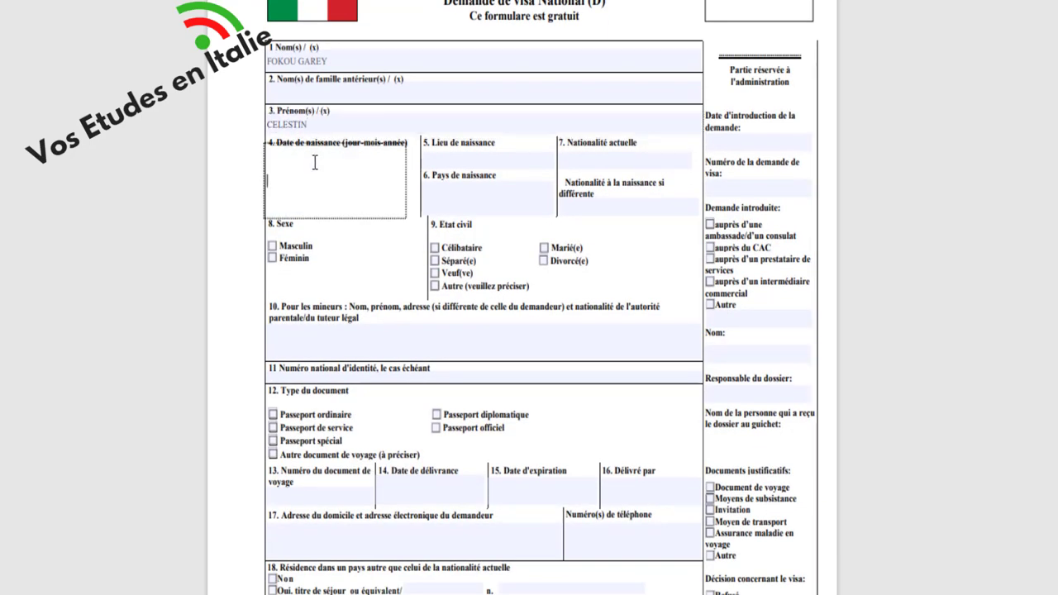
click(454, 155)
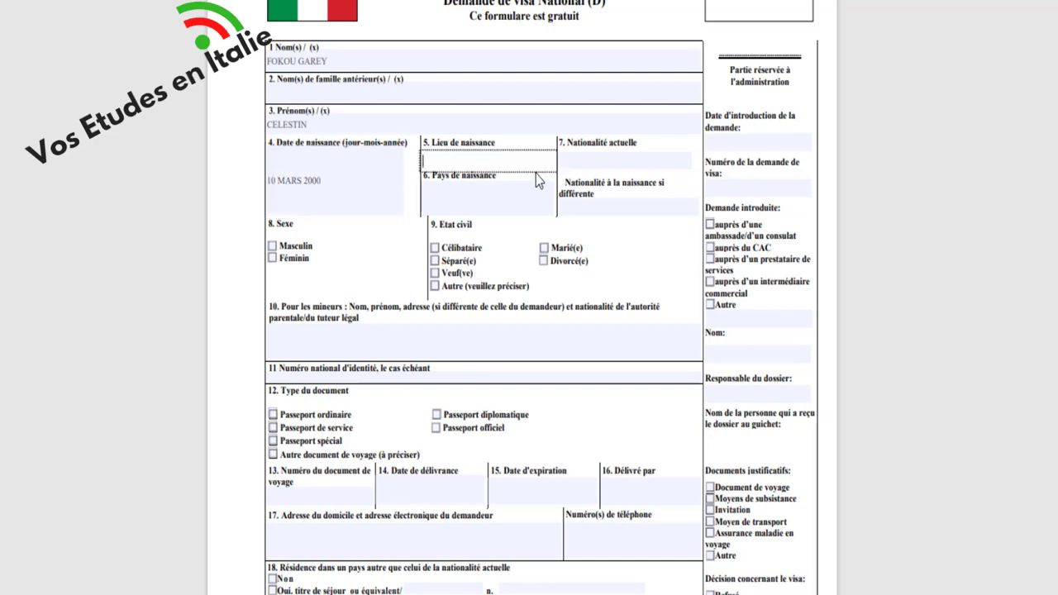
text(DOUALA)
click(504, 202)
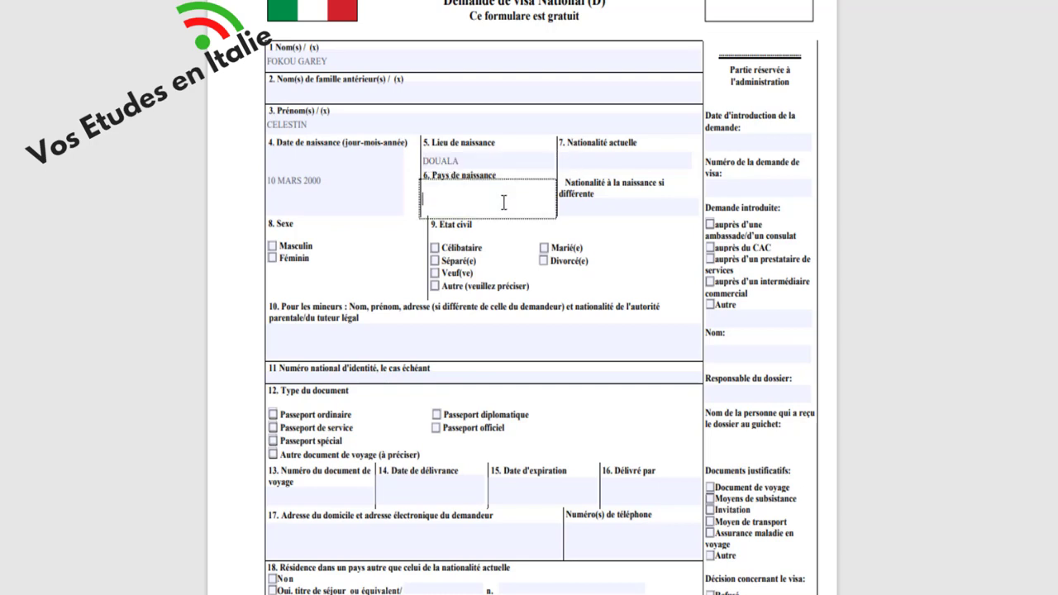
text(CAMEROUN)
click(613, 161)
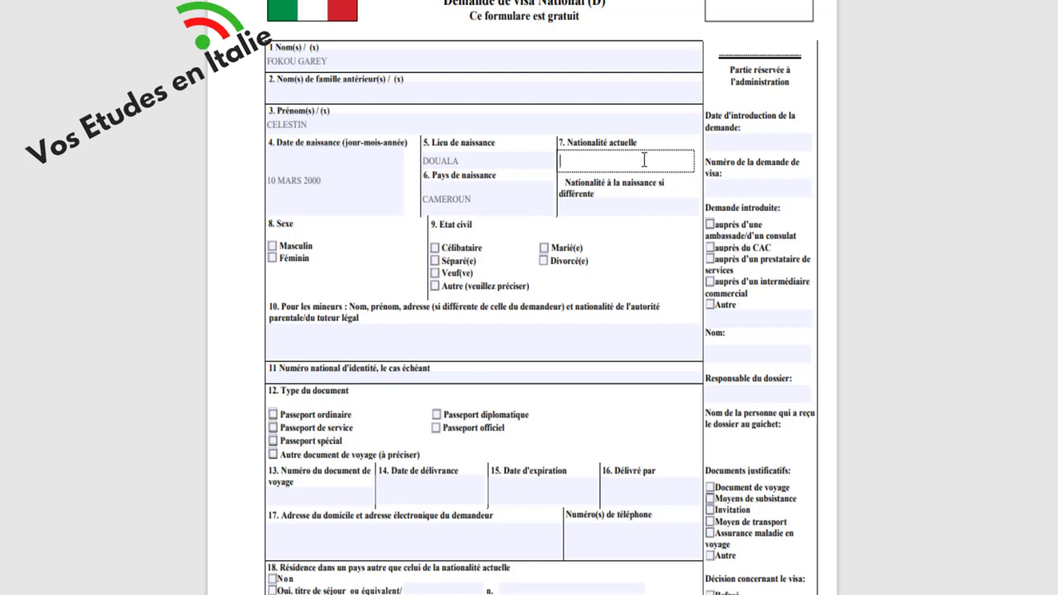
text(CAMEROUNAISE)
- Tick the Masculin checkbox for sex and Célibataire for marital status
scroll(261, 300, down, 3)
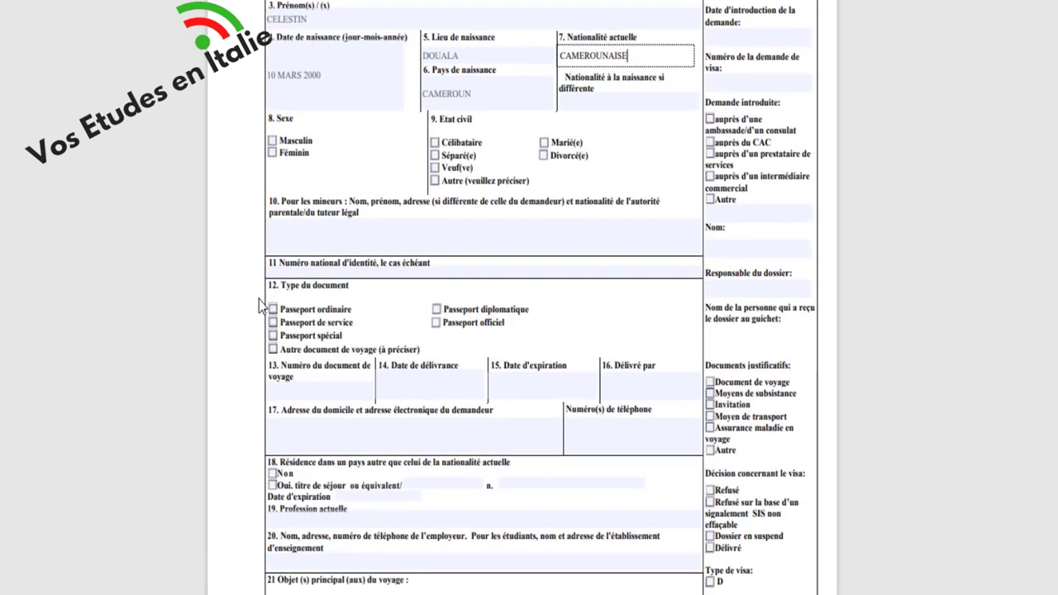
click(273, 141)
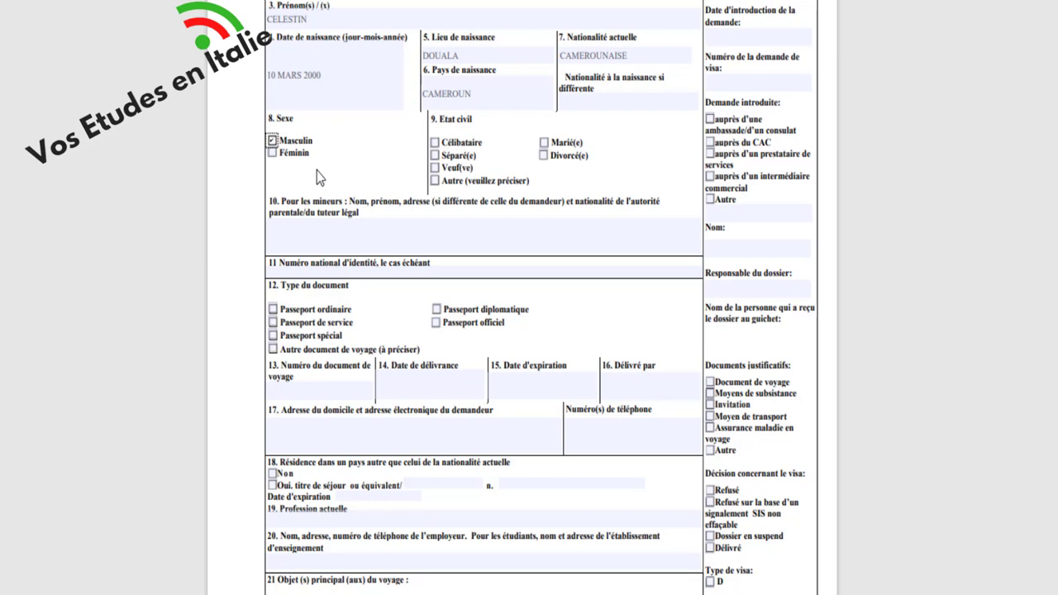
click(436, 147)
click(547, 235)
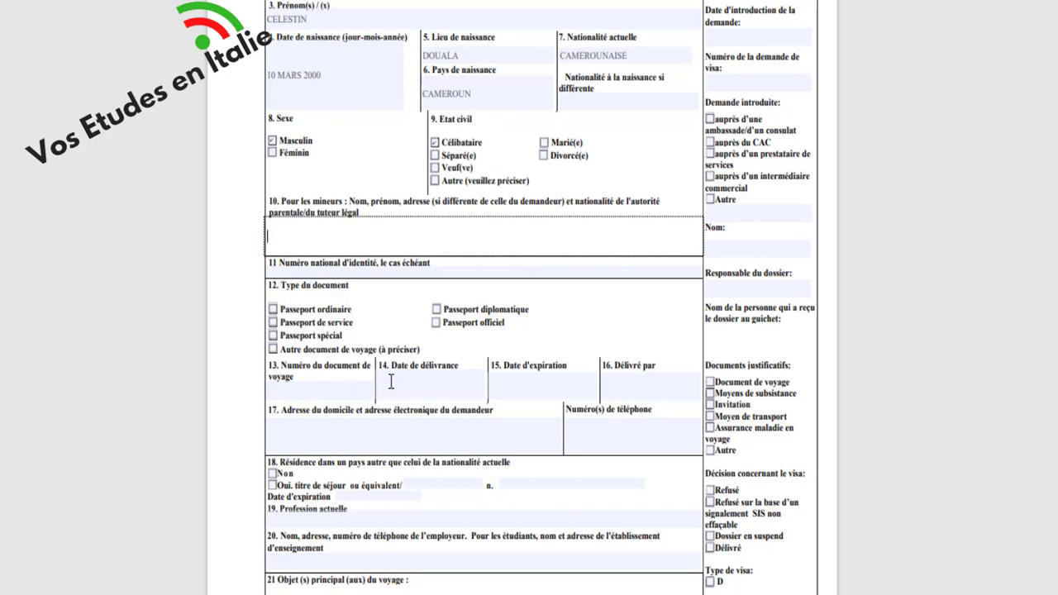
- Enter the applicant's national identity number in field 11 and tick Passeport ordinaire
click(394, 274)
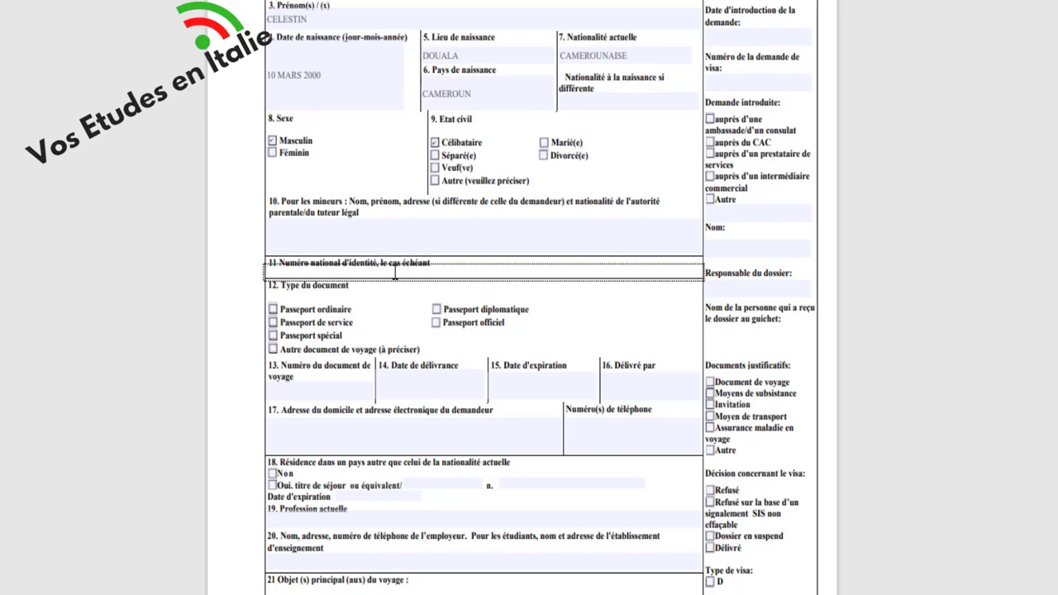
scroll(389, 308, down, 3)
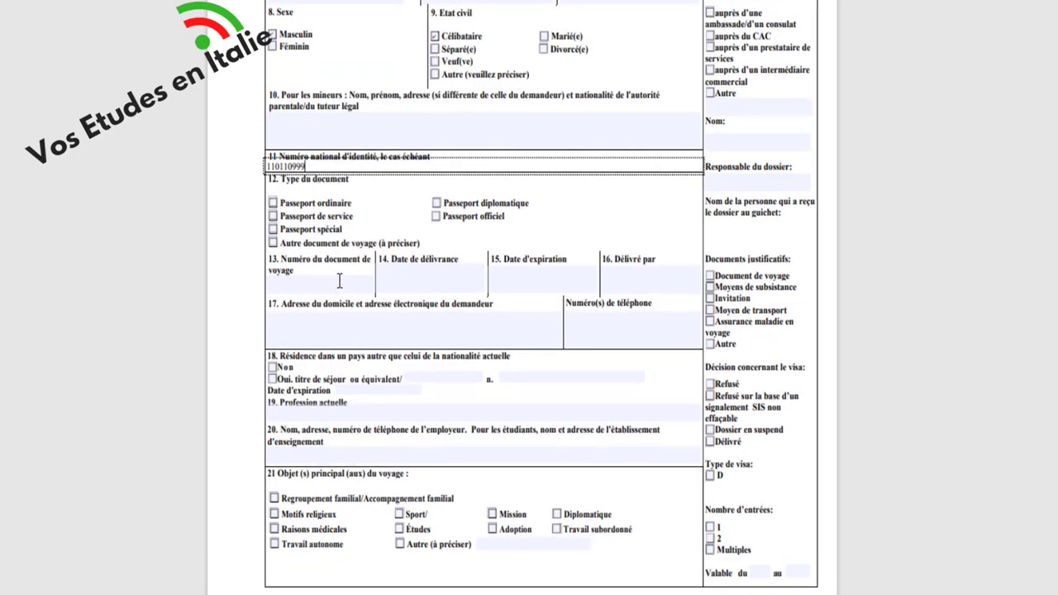
click(274, 203)
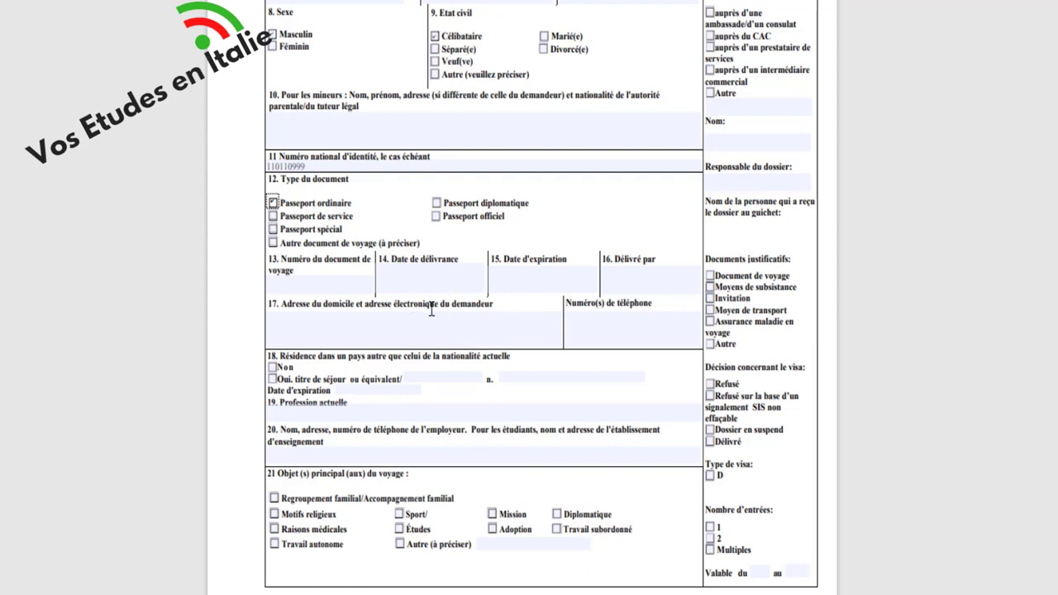
- Fill field 13 with the passport number, then issue date 10 DECEMBRE 2021 and expiry 09 DECEMBRE 2026
scroll(348, 307, down, 3)
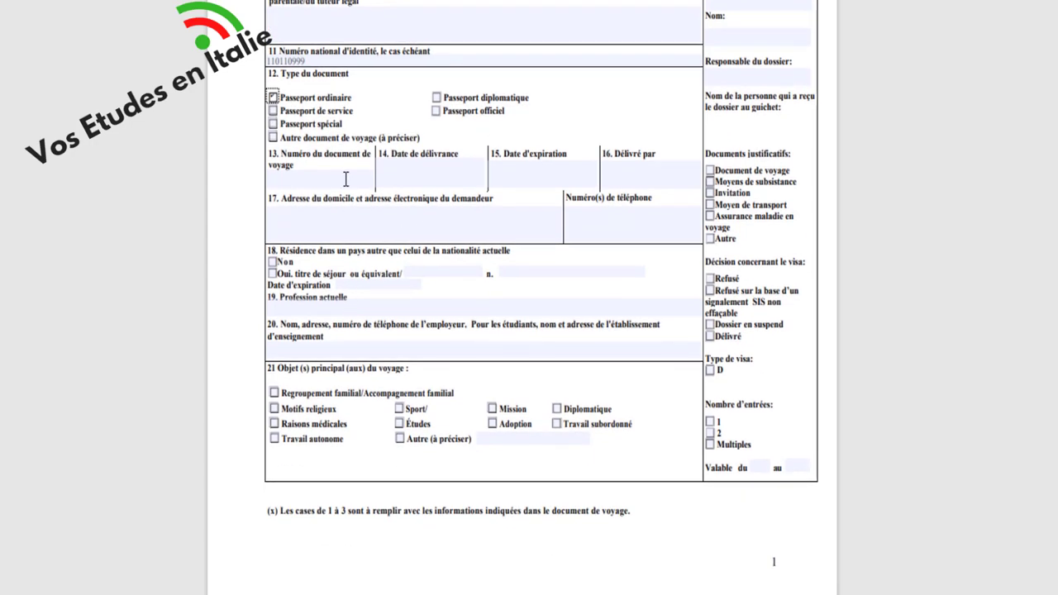
click(345, 179)
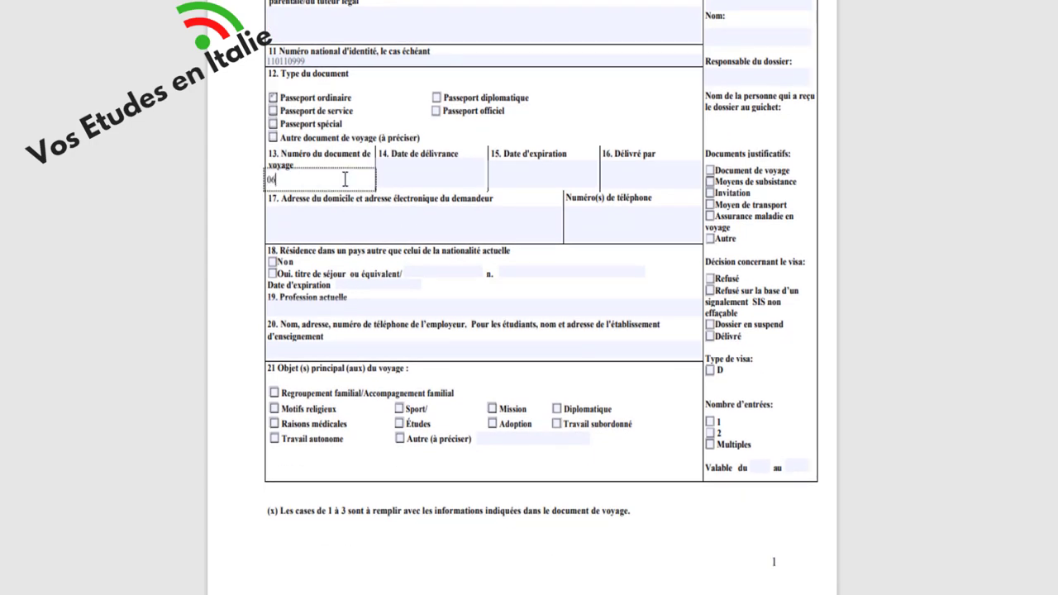
click(441, 173)
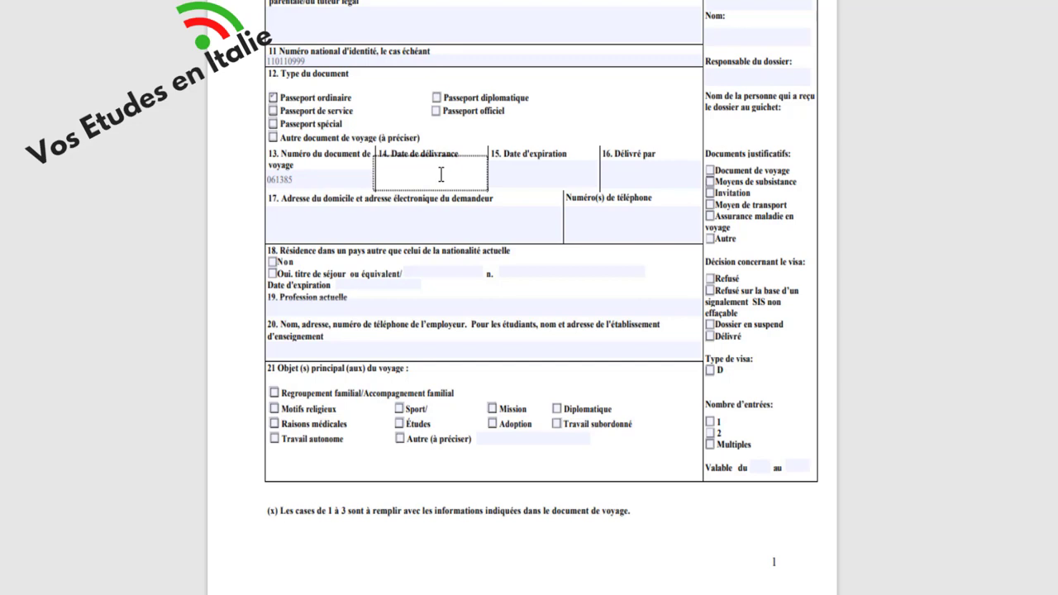
text(10 DECEMBRE 2021)
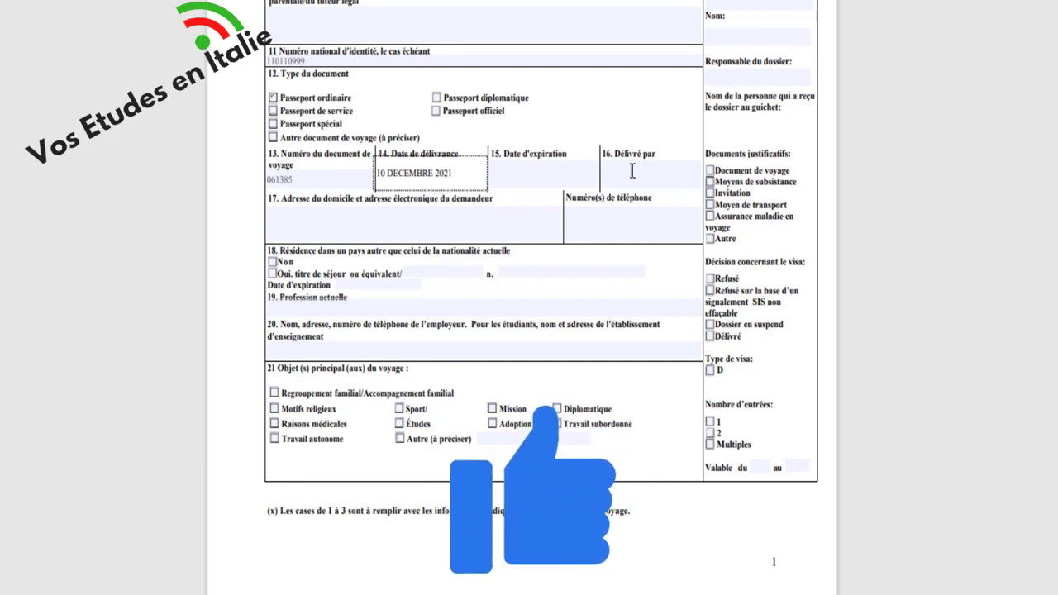
click(578, 180)
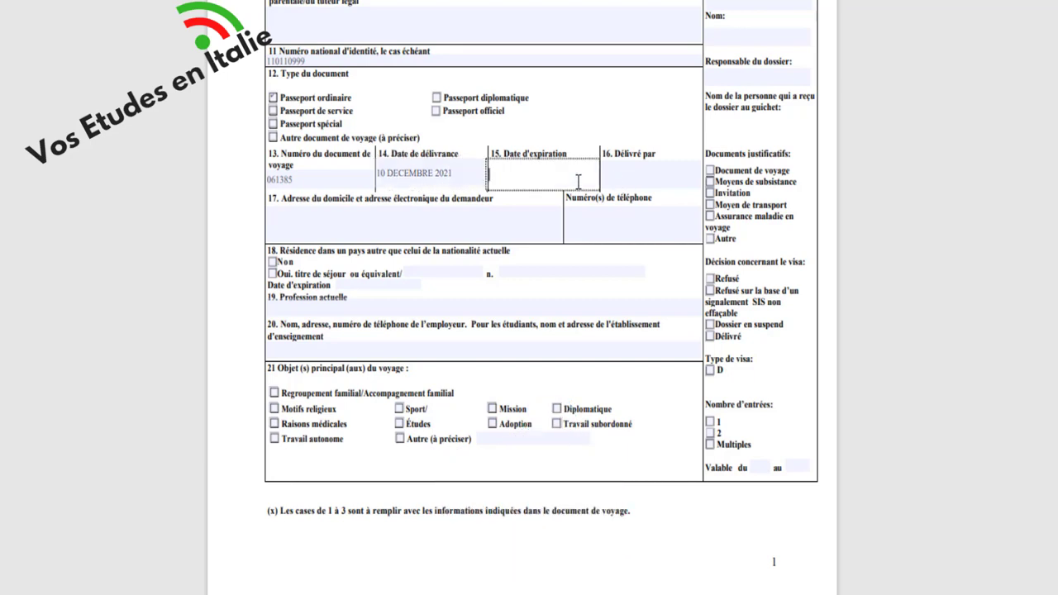
text(09)
text(DECEMBRE 2026)
- Enter DGSN as issuing authority, then the home address, contact details and e-mail in field 17
click(653, 181)
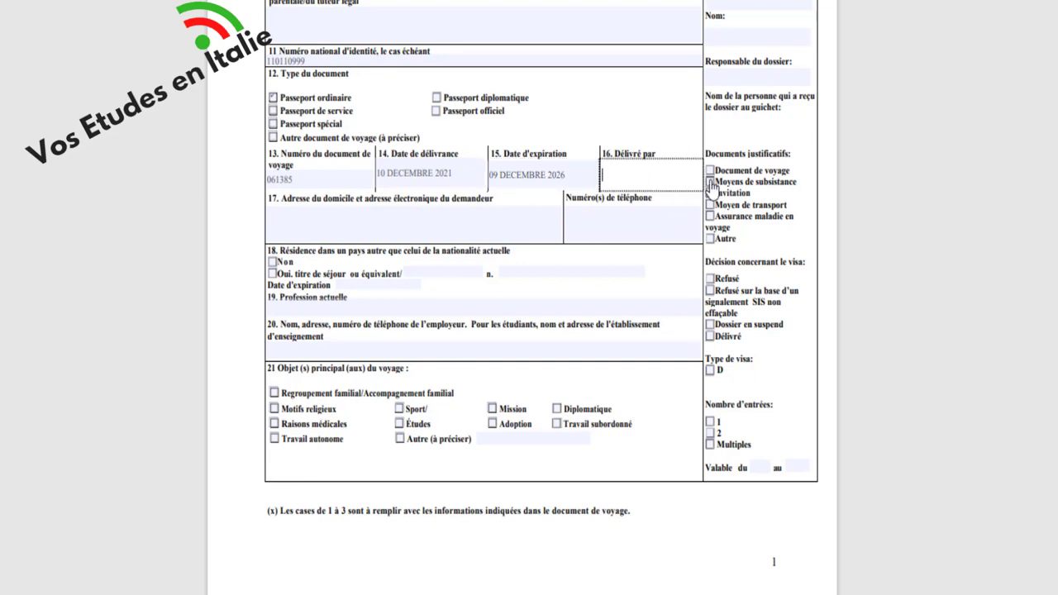
text(DGSN)
click(385, 231)
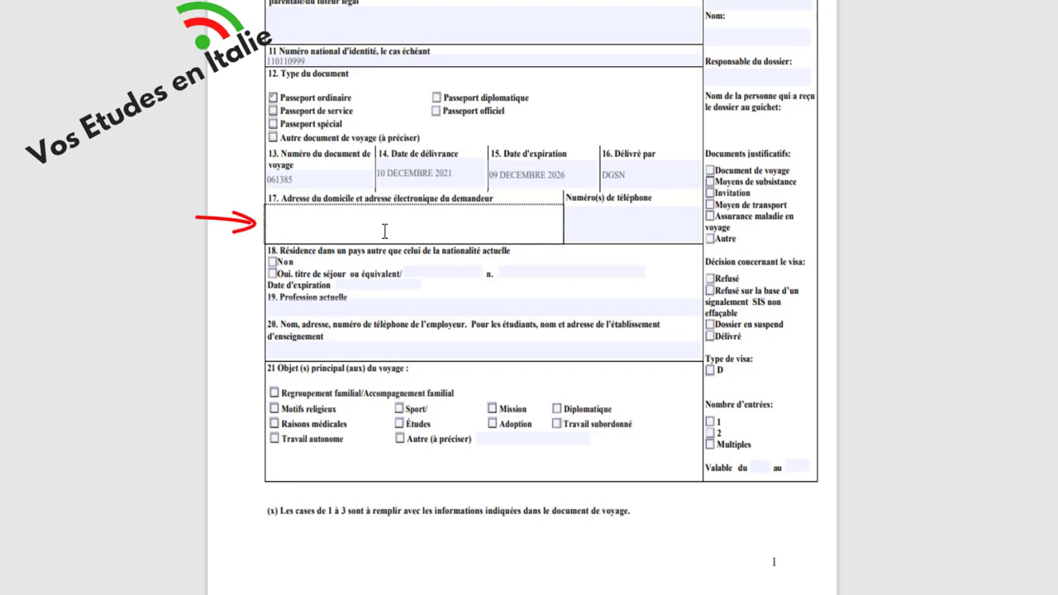
text(AKWA - DOUALA. TEL:)
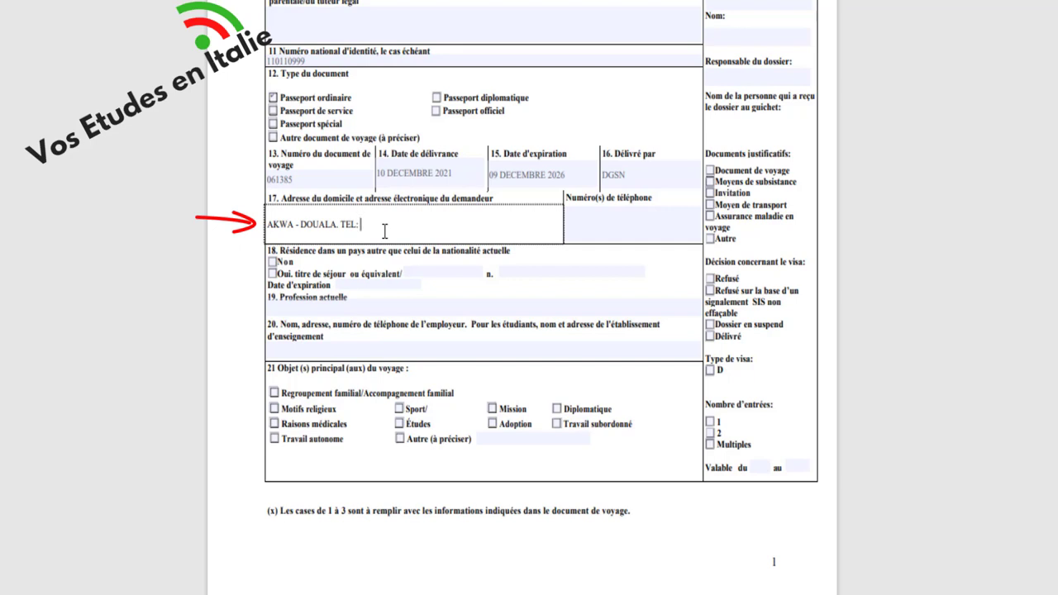
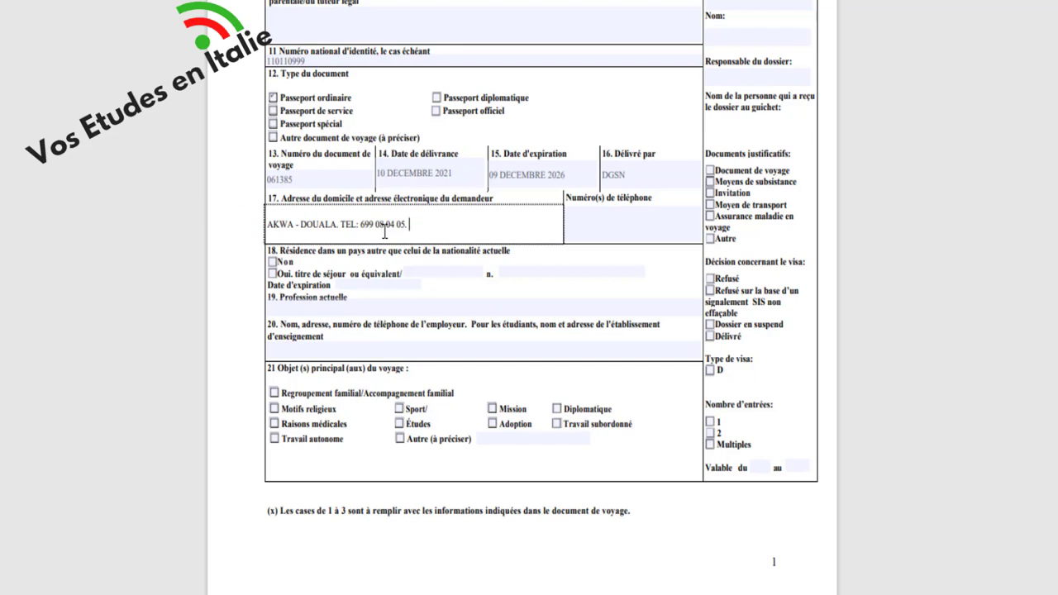
- Enter the applicant's phone number in the section 17 telephone box
click(630, 226)
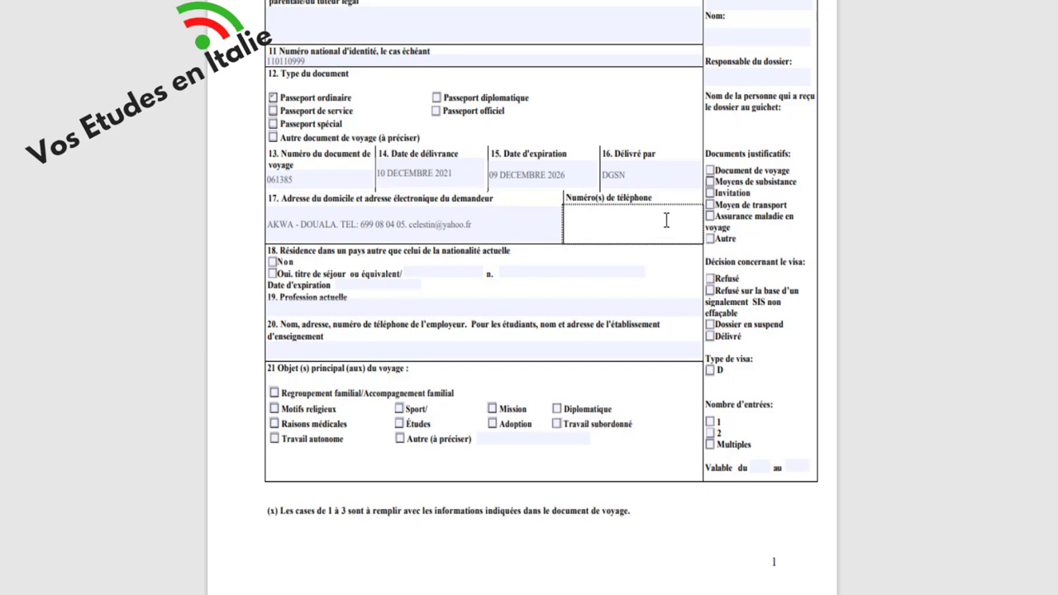
click(364, 223)
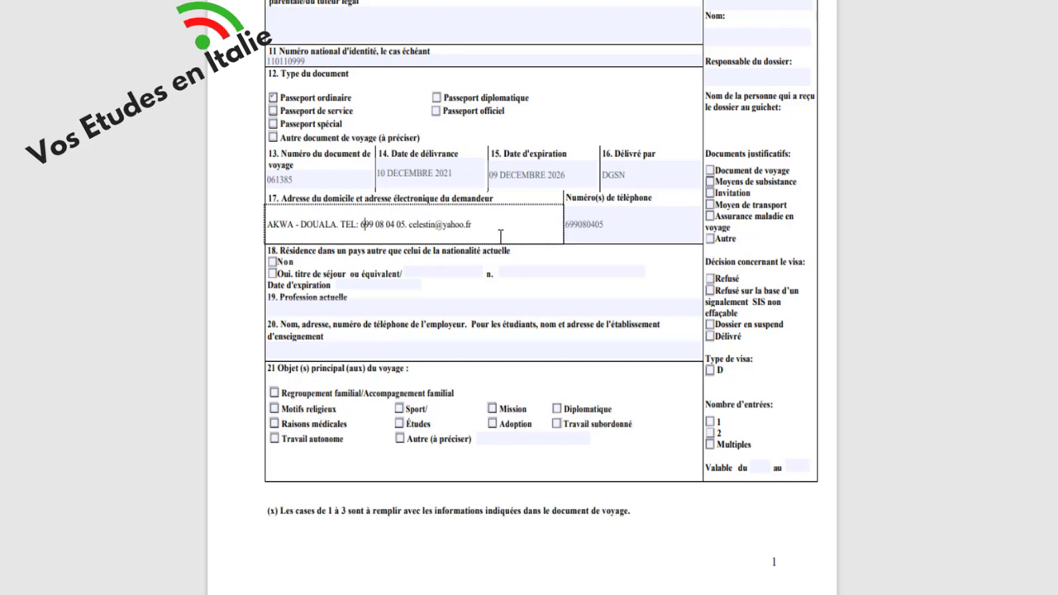
- Delete the phone number from the address and prefix it with 'BP.' and the postal box number
click(409, 226)
key(BackSpace)
key(BackSpace)
key(BackSpace)
key(BackSpace)
key(BackSpace)
key(BackSpace)
key(BackSpace)
key(BackSpace)
key(BackSpace)
key(BackSpace)
key(BackSpace)
key(BackSpace)
key(BackSpace)
key(BackSpace)
key(BackSpace)
key(BackSpace)
key(BackSpace)
key(BackSpace)
key(BackSpace)
key(BackSpace)
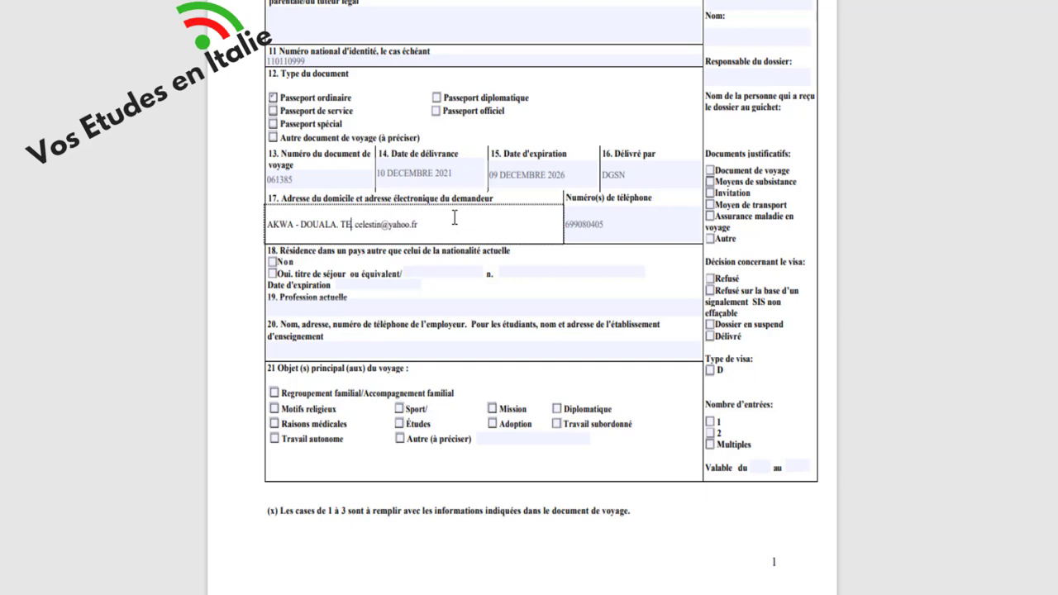
key(Delete)
click(268, 225)
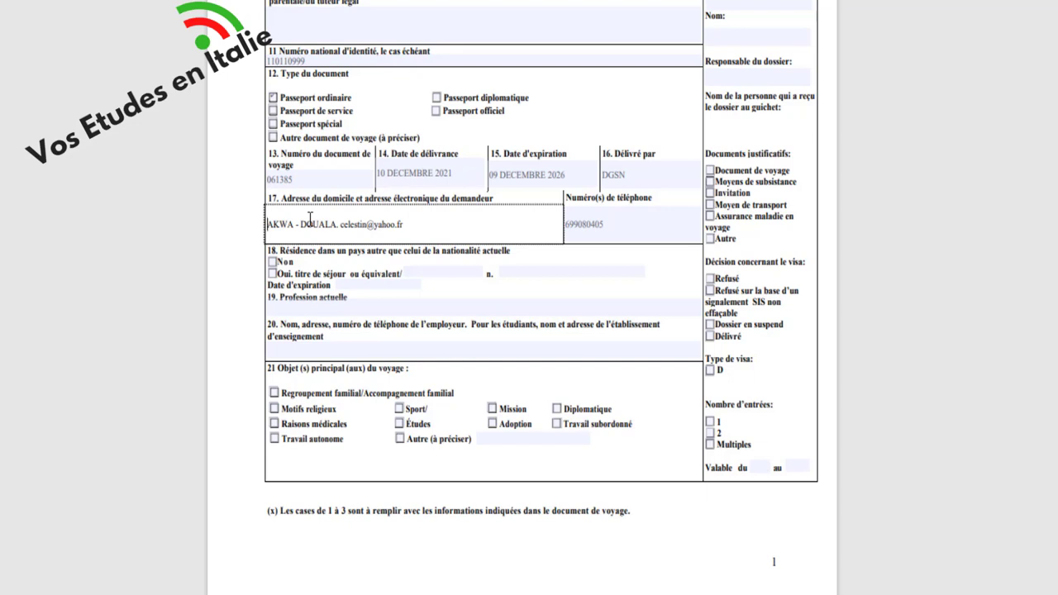
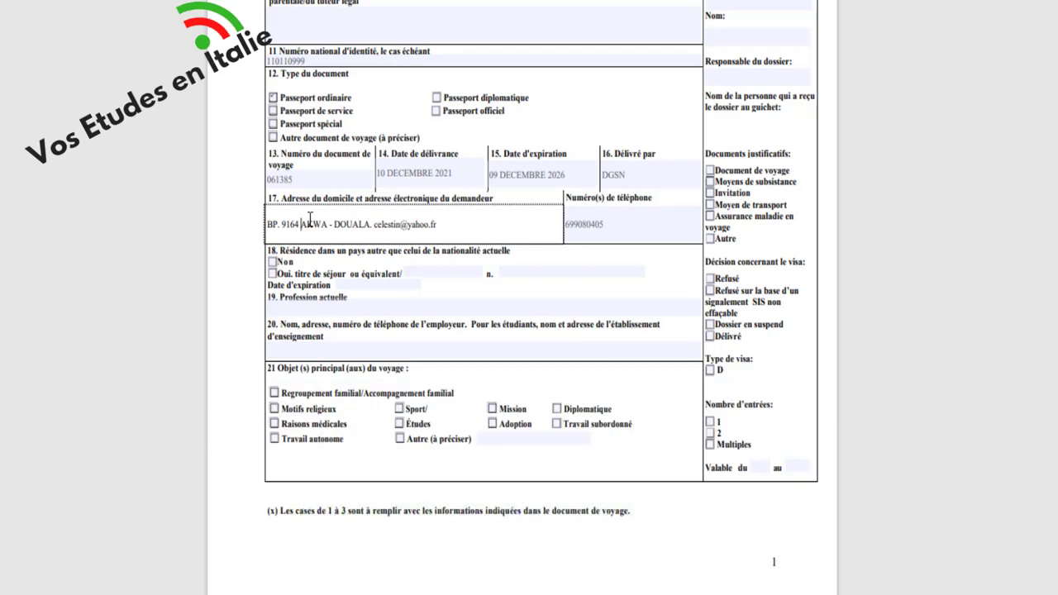
- Tick Non for residing in a country other than that of current nationality
scroll(456, 300, down, 3)
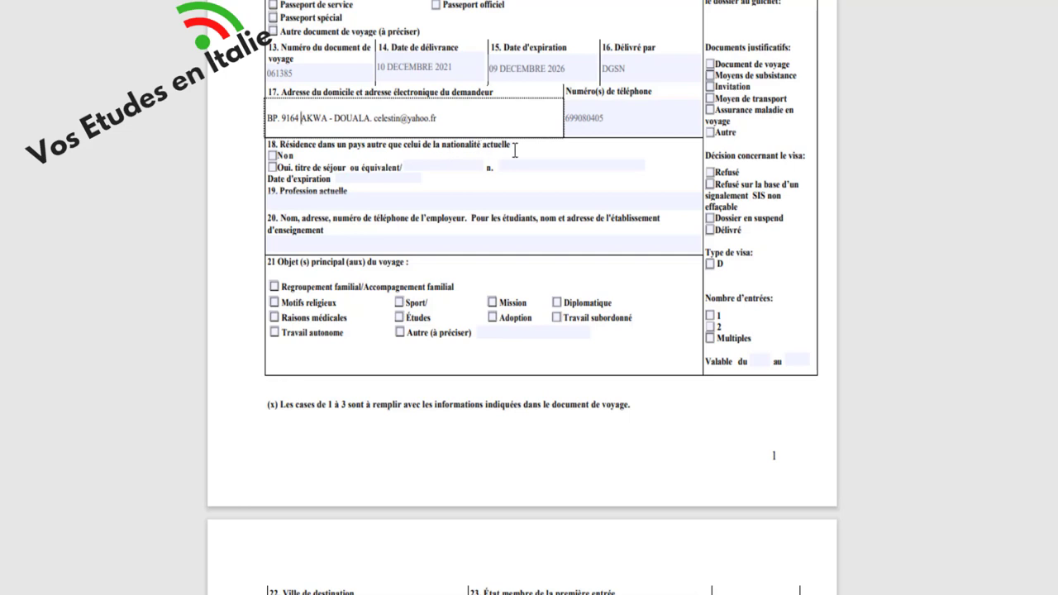
click(272, 155)
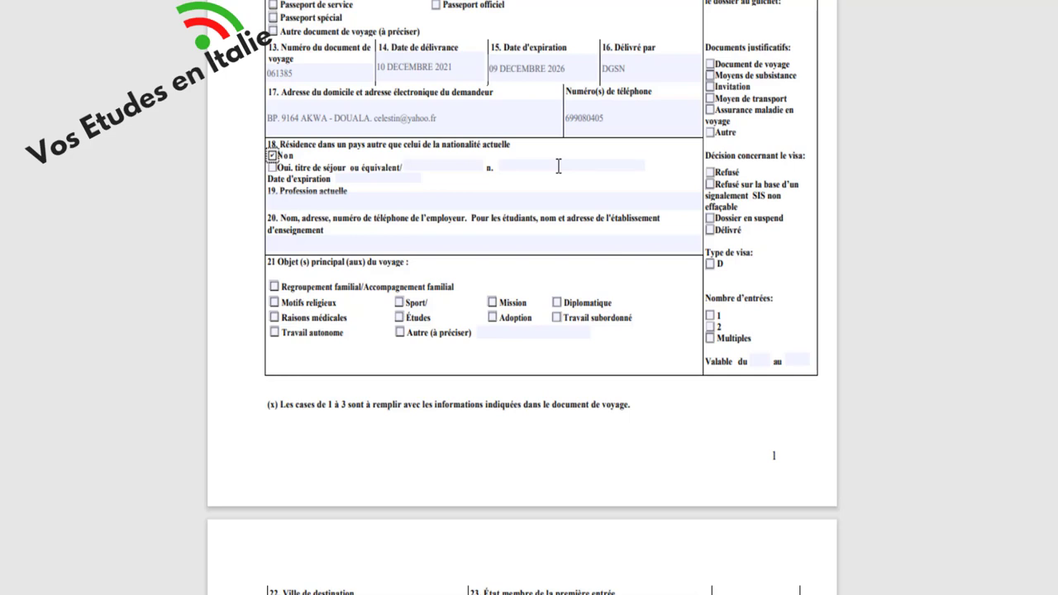
scroll(558, 167, down, 3)
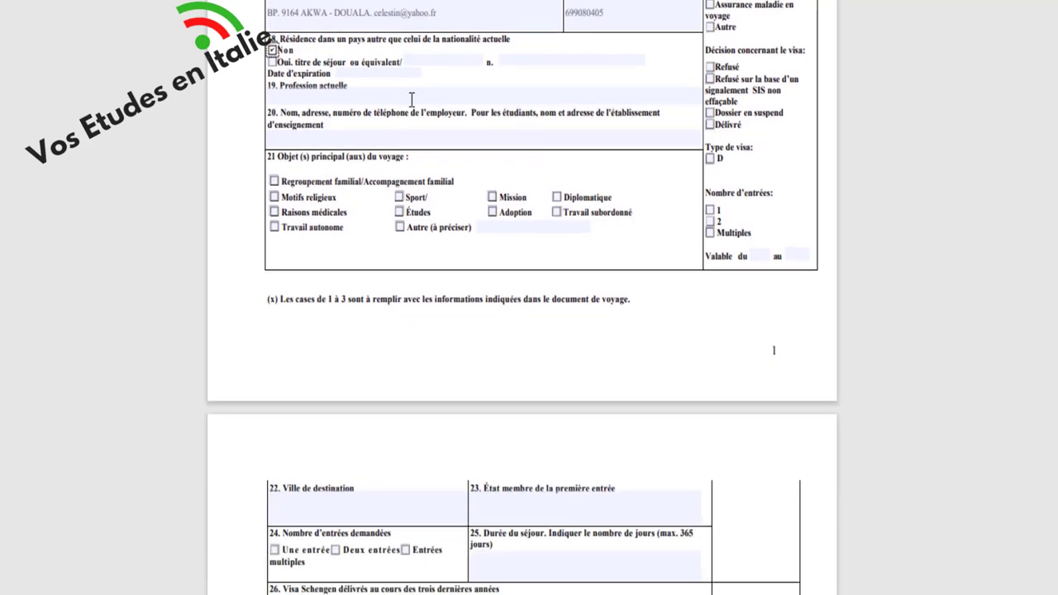
- Type ETUDIANT into the Profession actuelle field
click(412, 98)
text(E)
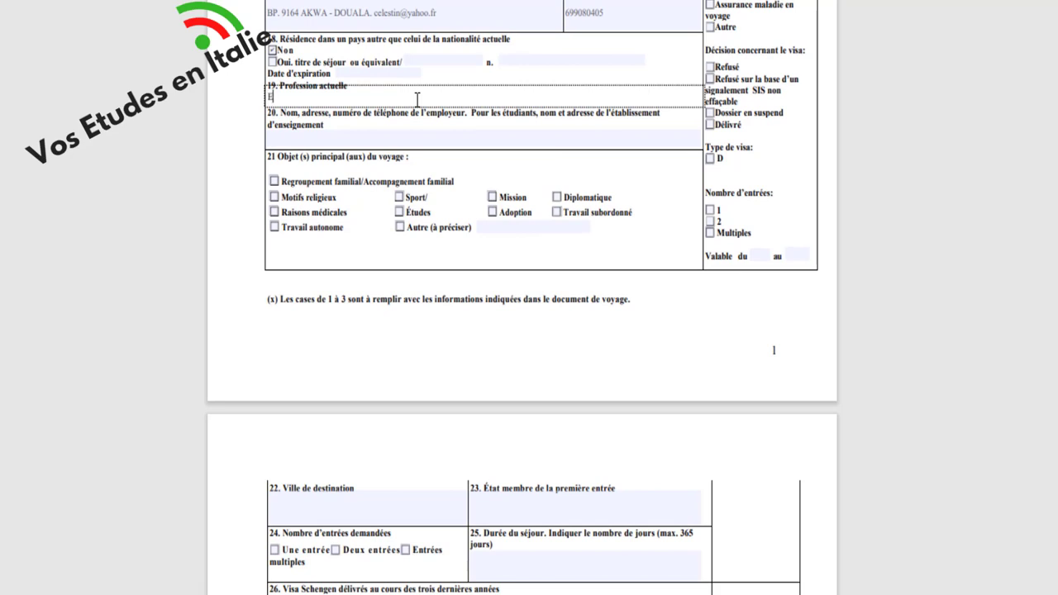
text(TUDIANT)
scroll(421, 97, down, 3)
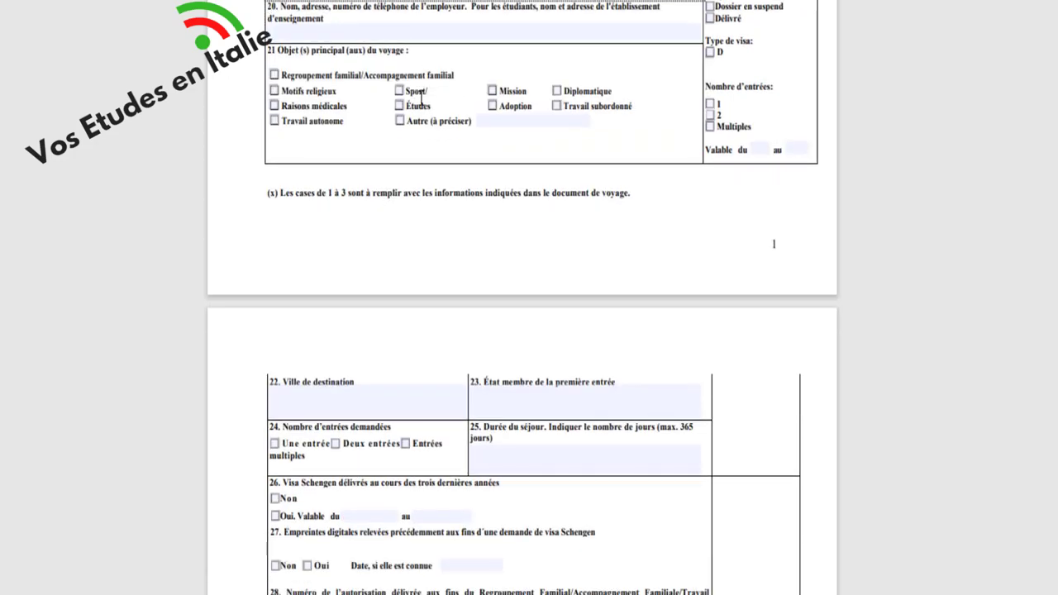
scroll(422, 98, up, 3)
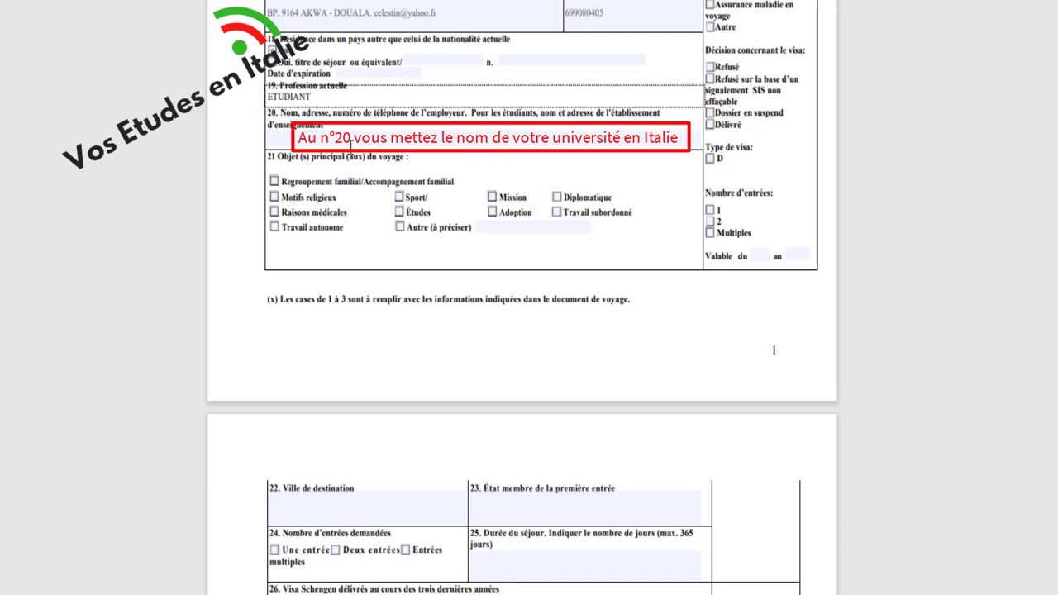
- Tick the Études checkbox under section 21's main purpose of the journey
scroll(351, 147, down, 3)
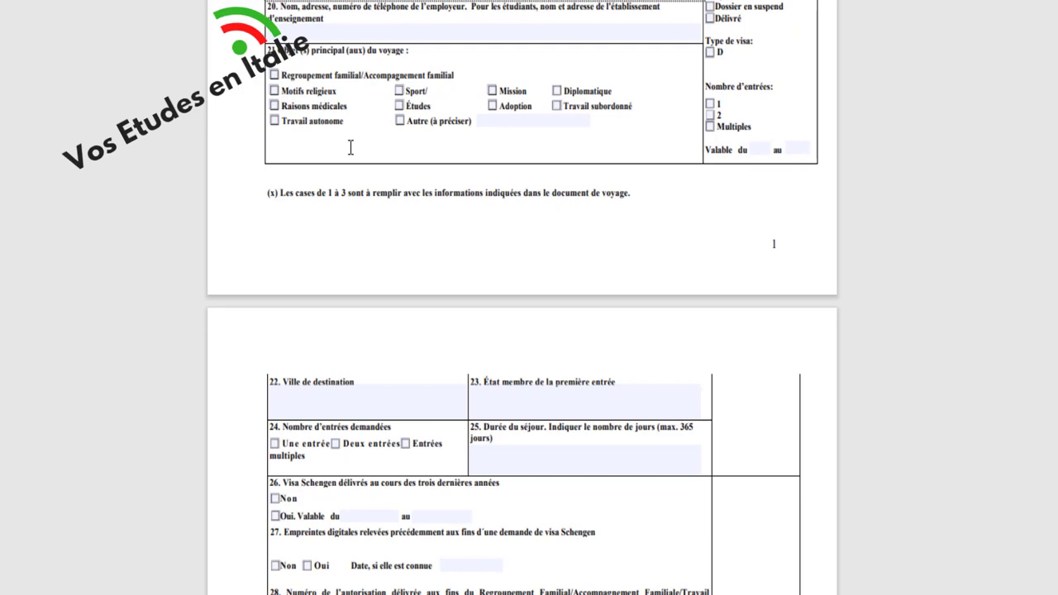
click(399, 108)
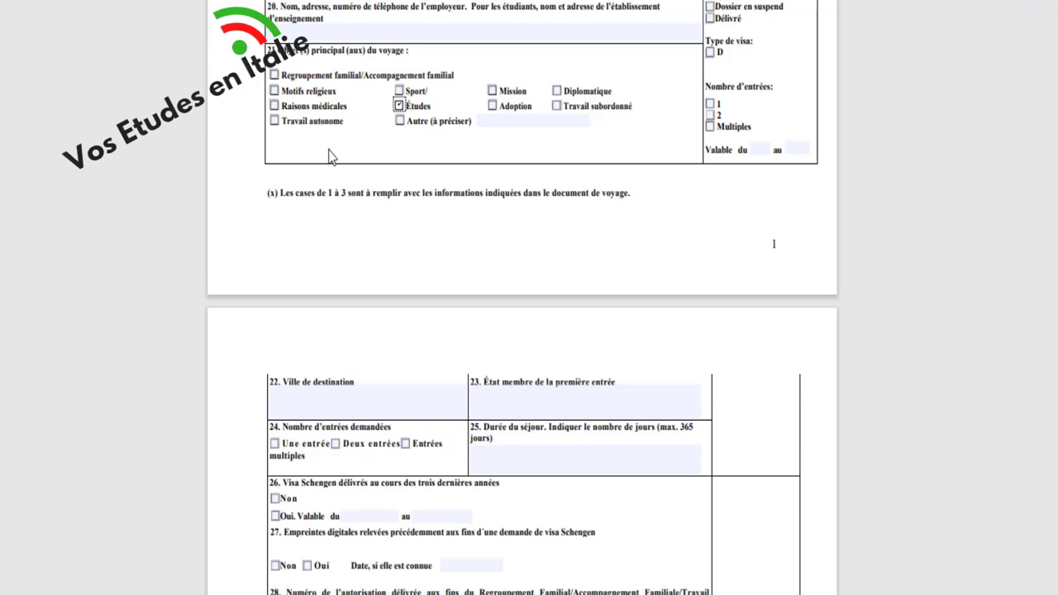
scroll(328, 157, down, 3)
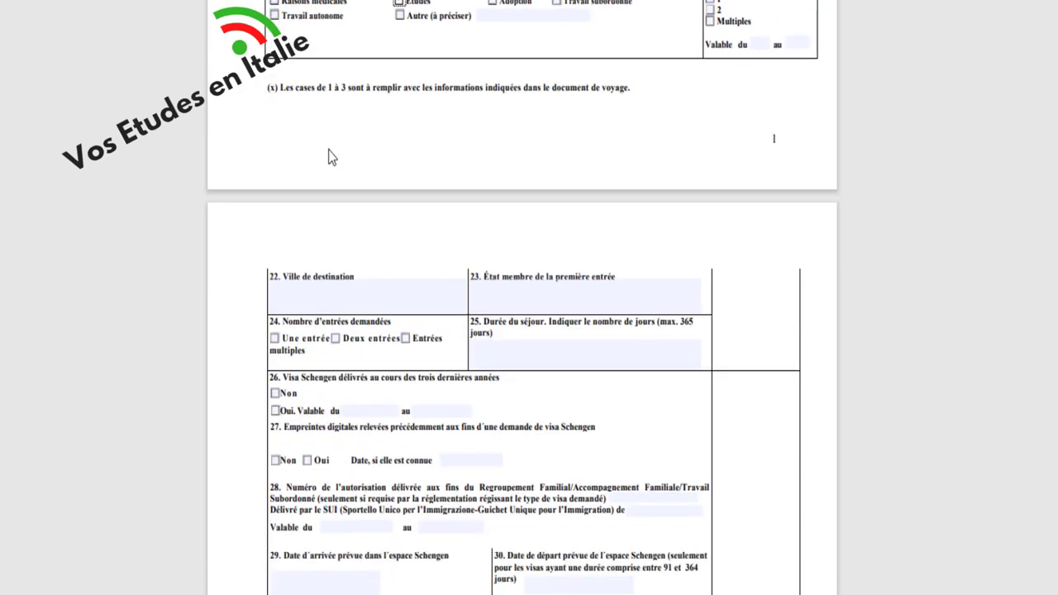
scroll(329, 158, up, 3)
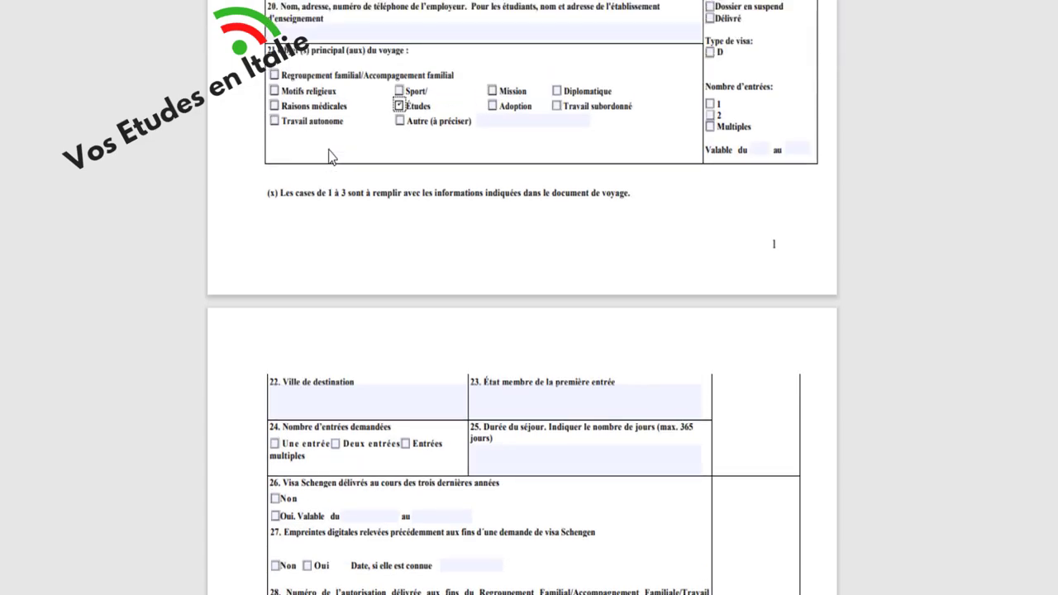
scroll(335, 187, down, 3)
scroll(348, 288, down, 3)
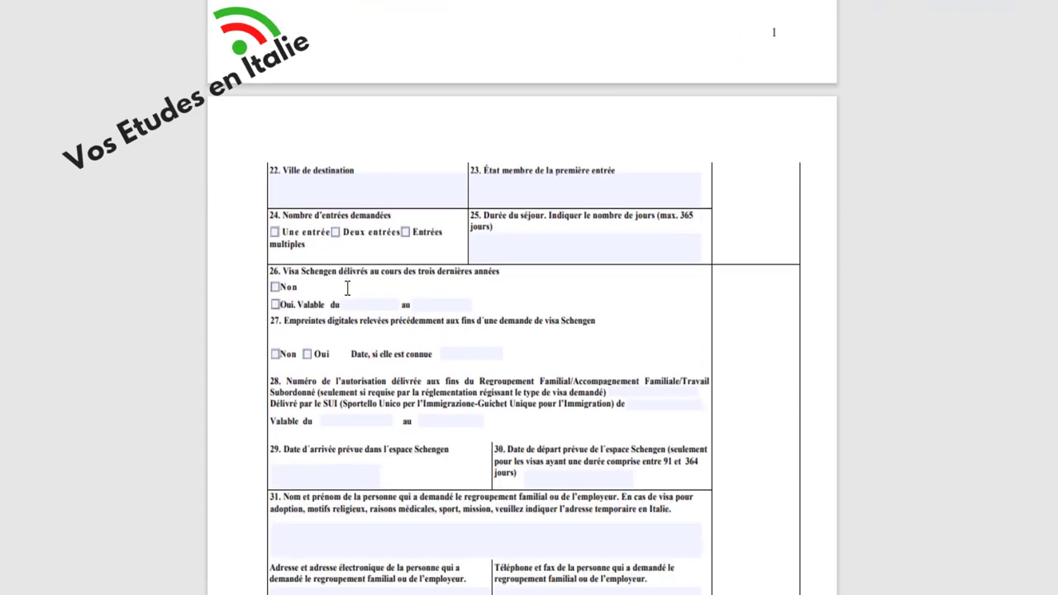
scroll(347, 287, up, 5)
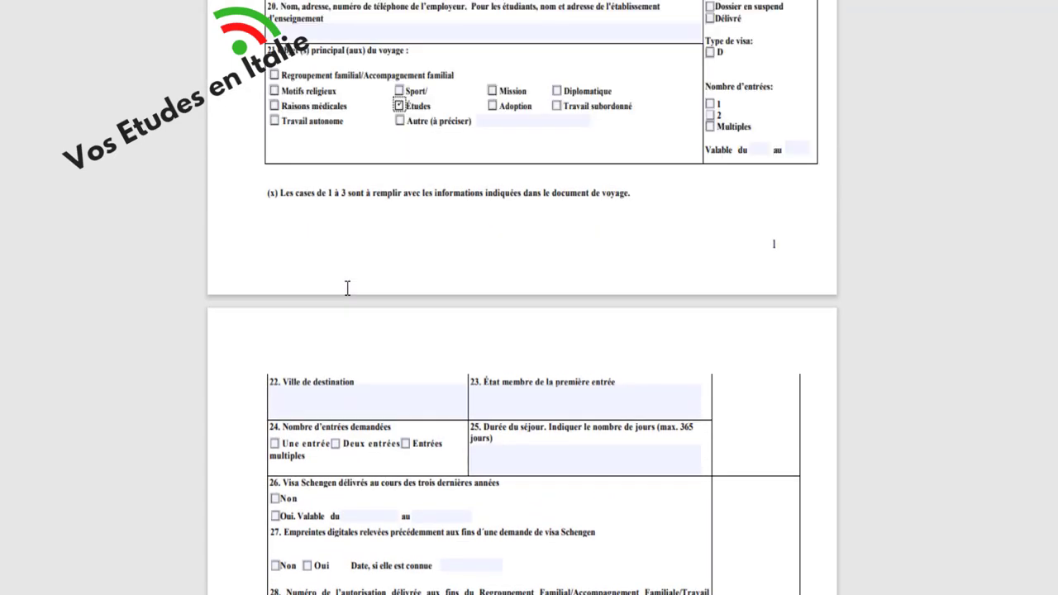
scroll(353, 281, up, 2)
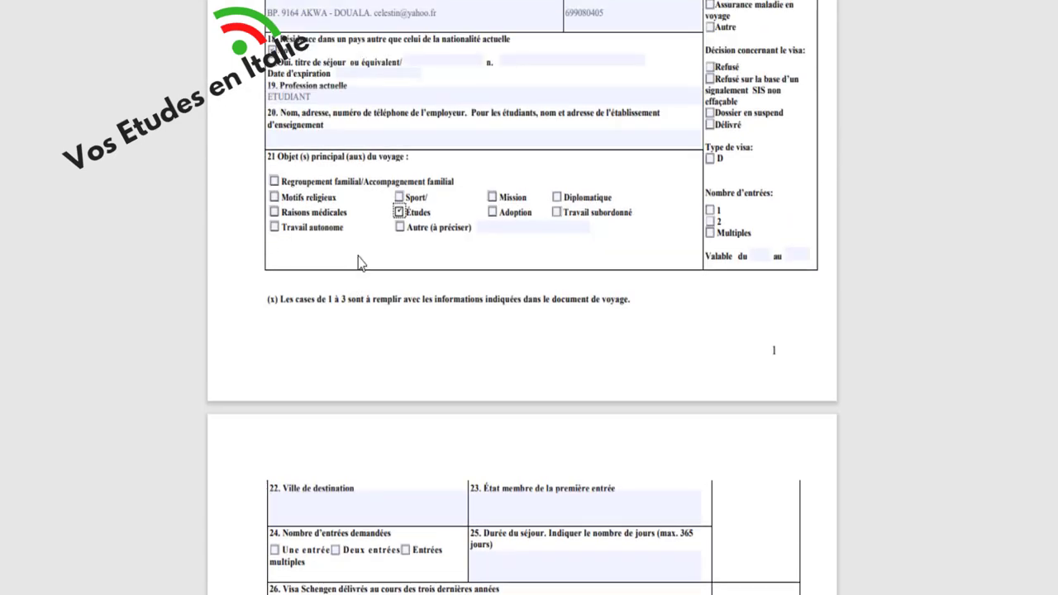
- Fill field 20 with the school 'UNIVERSITA' DI STUDI DI BOLOGNA, Via...', correcting typos
click(365, 140)
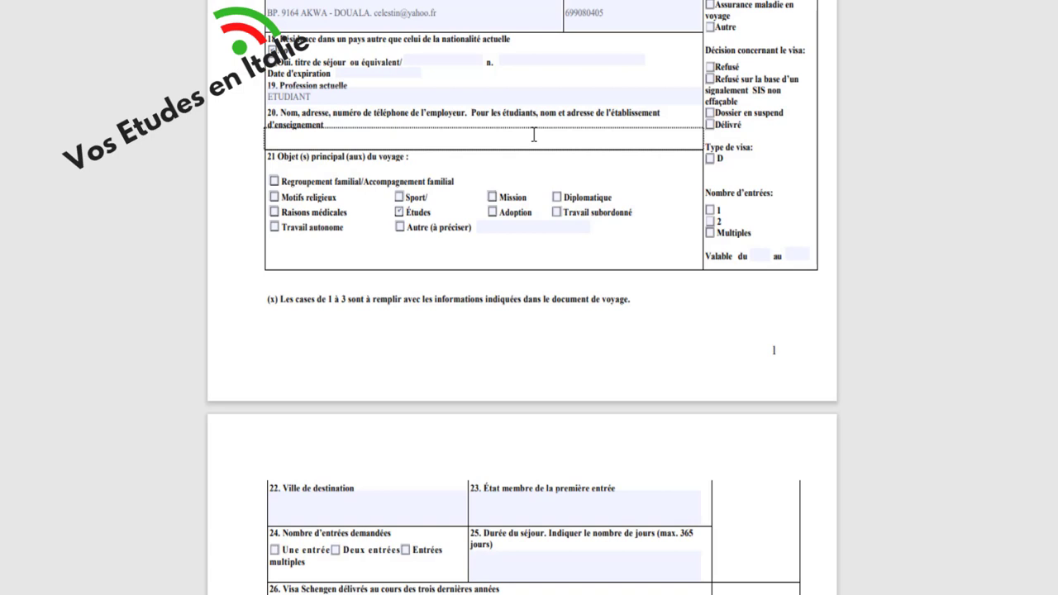
text(UNIS)
key(BackSpace)
text(VERSITA' DI STUDI)
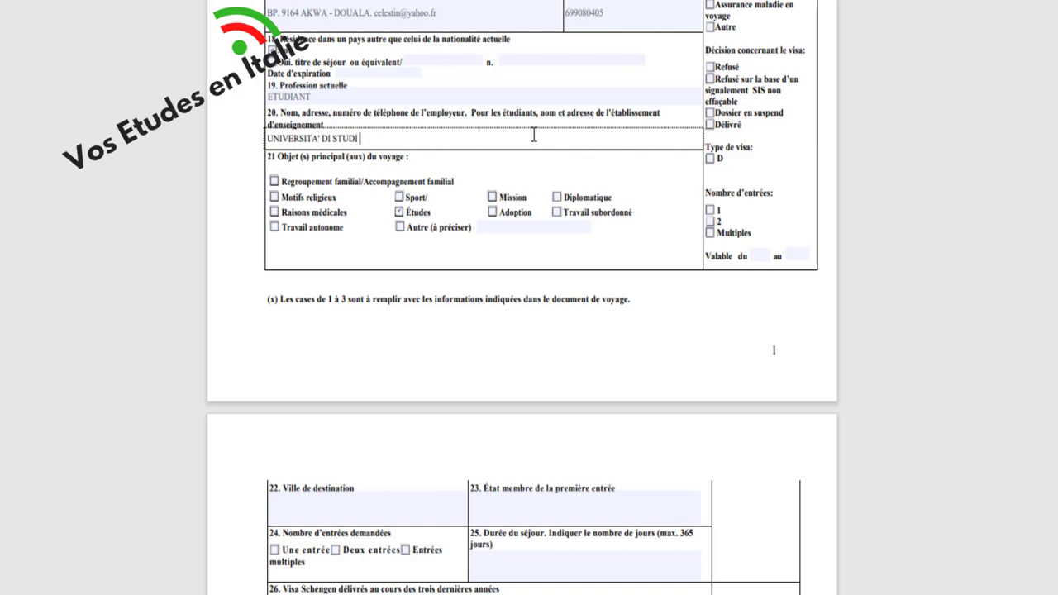
text( DI BOLOGN)
text(, v)
key(BackSpace)
text(Via...)
scroll(374, 285, down, 5)
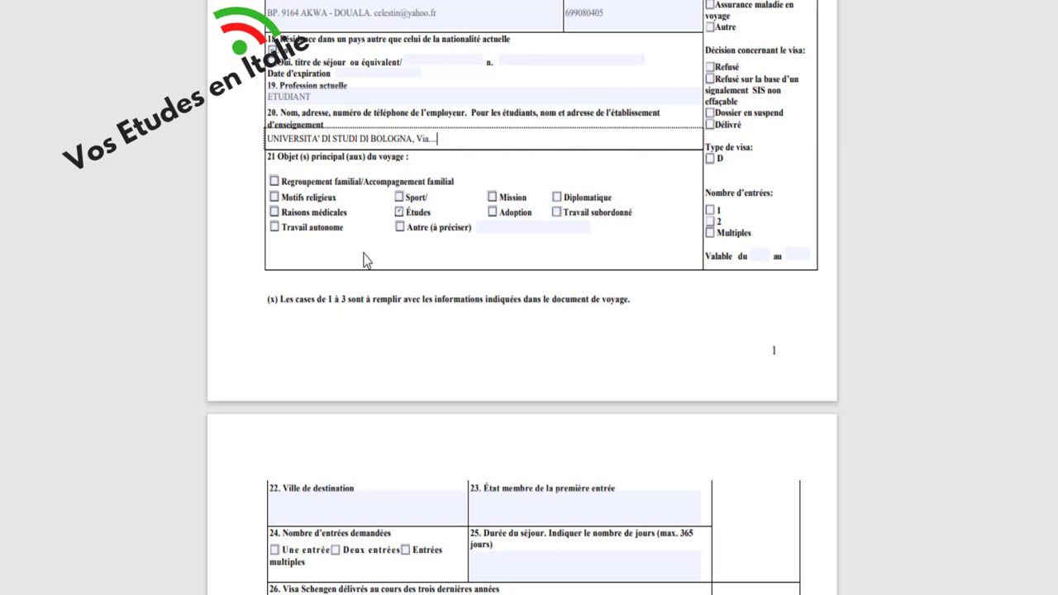